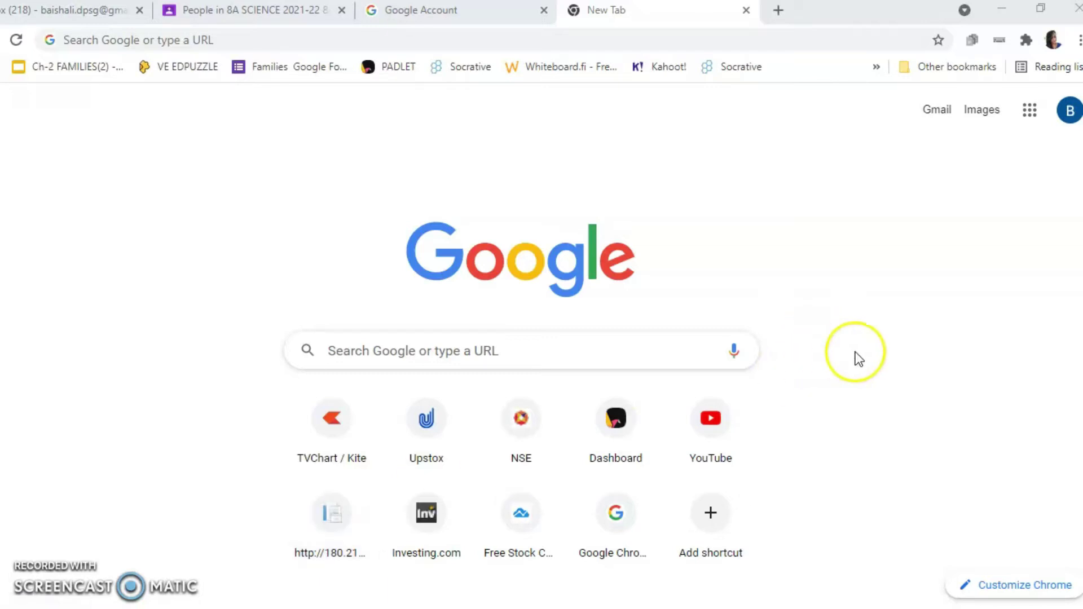
- Switch Google to the invited student's account and open that account's Gmail inbox
{"action": "left_click", "coordinate": [1070, 111]}
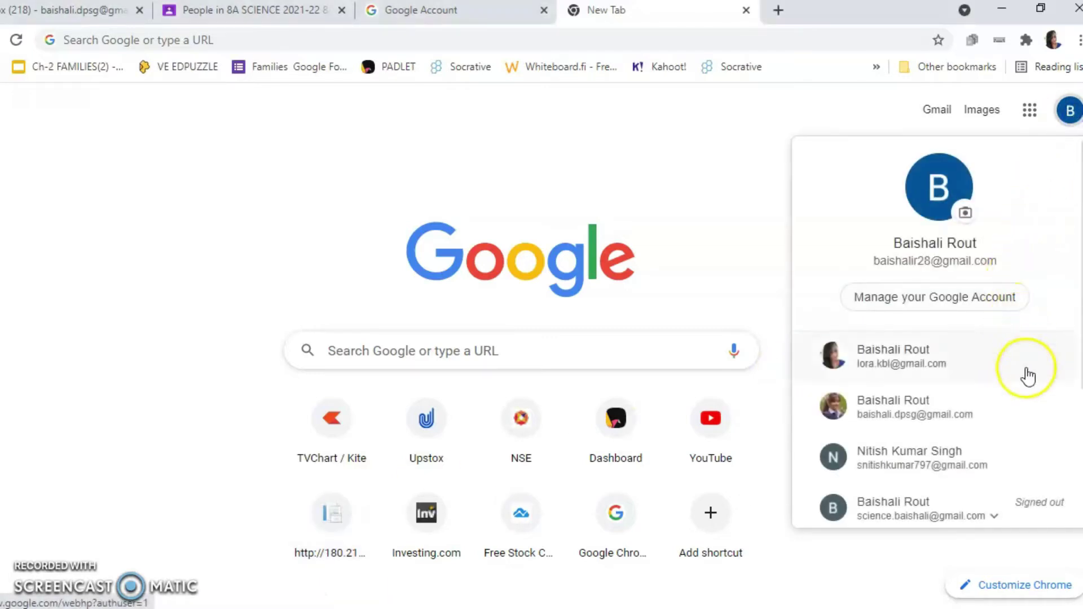
{"action": "scroll", "coordinate": [1052, 483], "scroll_direction": "down", "scroll_amount": 3}
{"action": "scroll", "coordinate": [996, 358], "scroll_direction": "up", "scroll_amount": 3}
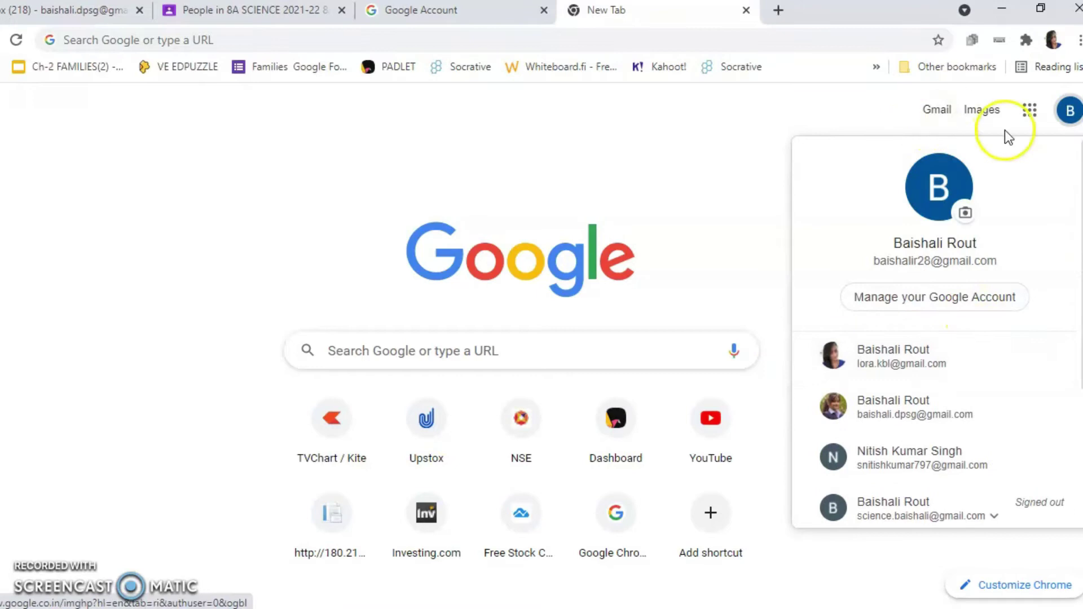
{"action": "left_click", "coordinate": [978, 458]}
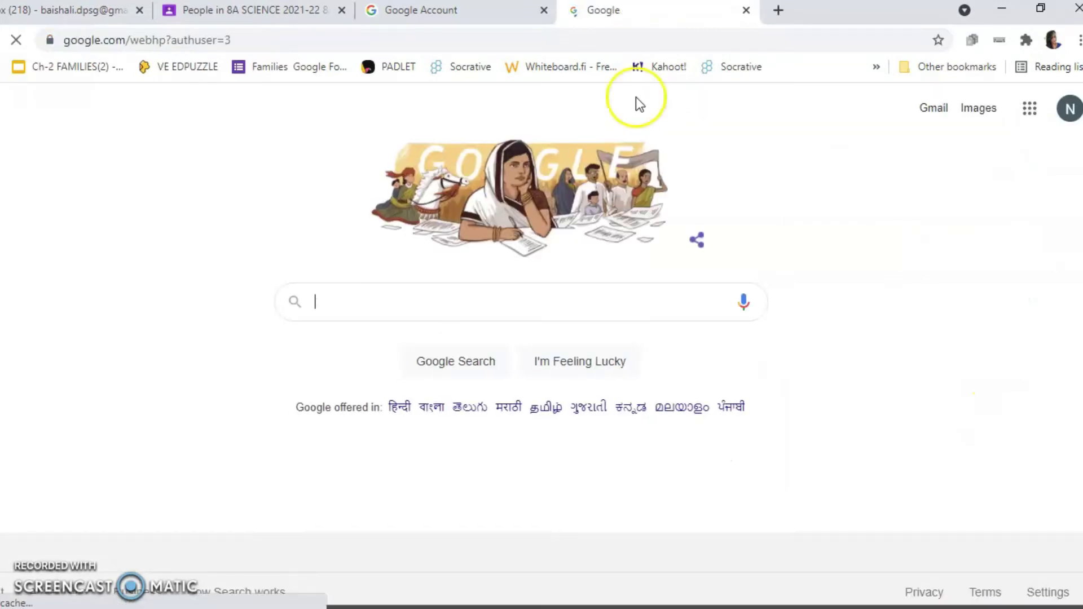
{"action": "left_click", "coordinate": [1031, 108]}
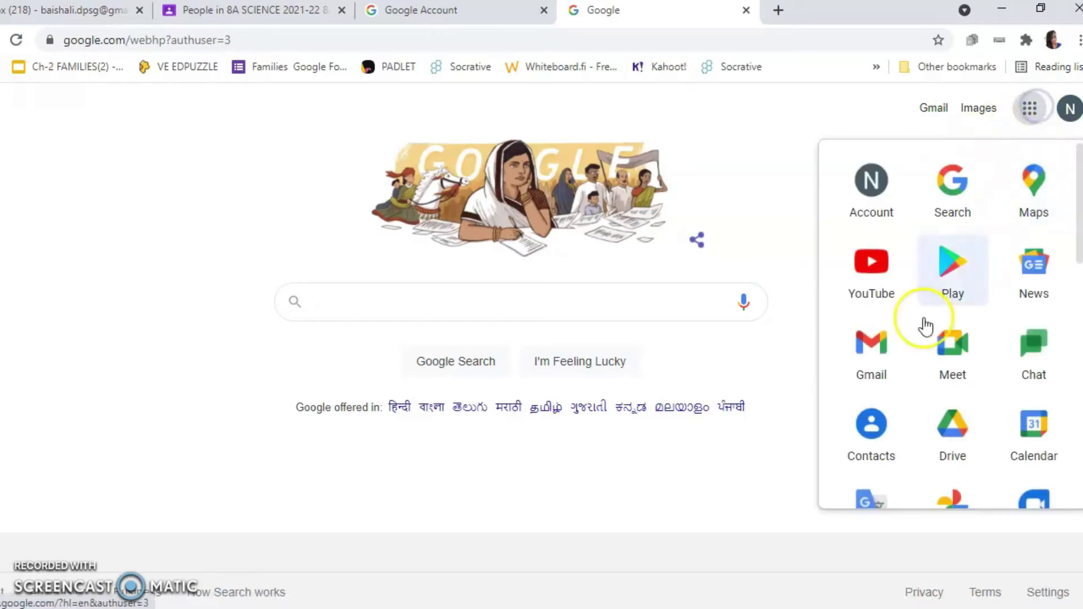
{"action": "left_click", "coordinate": [874, 356]}
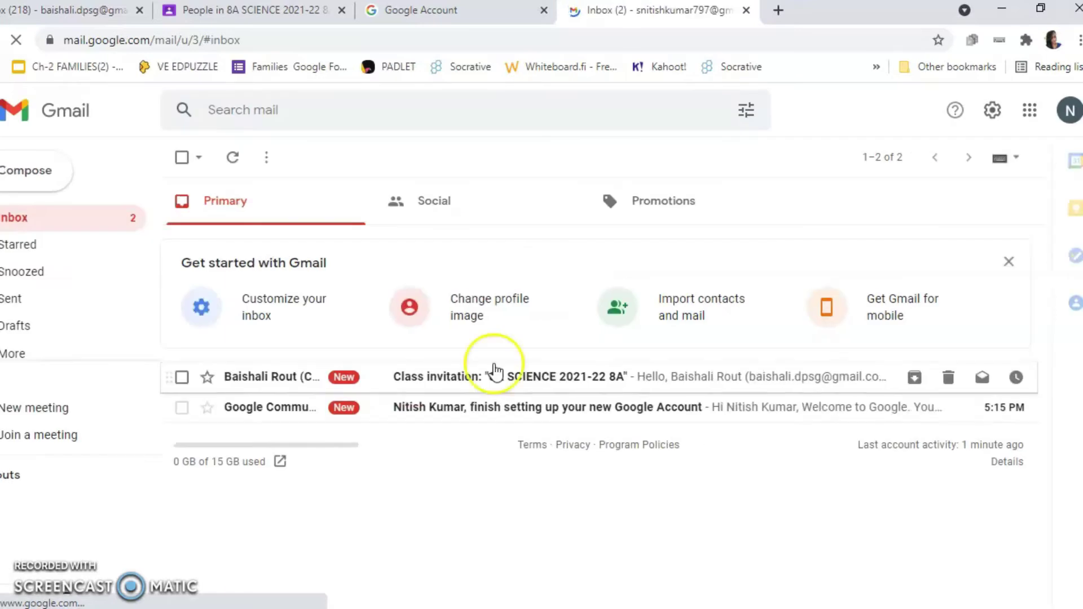
- Open the class invitation e-mail for 8A SCIENCE 2021-22 and follow its Join link to Classroom
{"action": "left_click", "coordinate": [552, 383]}
{"action": "scroll", "coordinate": [581, 440], "scroll_direction": "down", "scroll_amount": 2}
{"action": "scroll", "coordinate": [592, 451], "scroll_direction": "down", "scroll_amount": 3}
{"action": "scroll", "coordinate": [530, 390], "scroll_direction": "up", "scroll_amount": 5}
{"action": "scroll", "coordinate": [530, 390], "scroll_direction": "down", "scroll_amount": 5}
{"action": "left_click", "coordinate": [391, 500]}
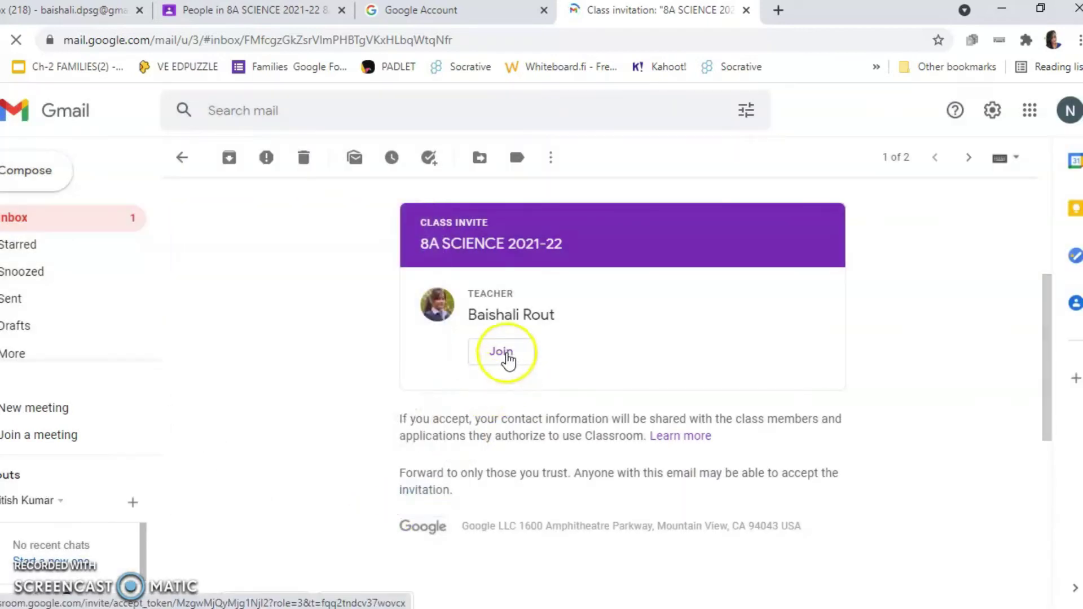
{"action": "left_click", "coordinate": [507, 354]}
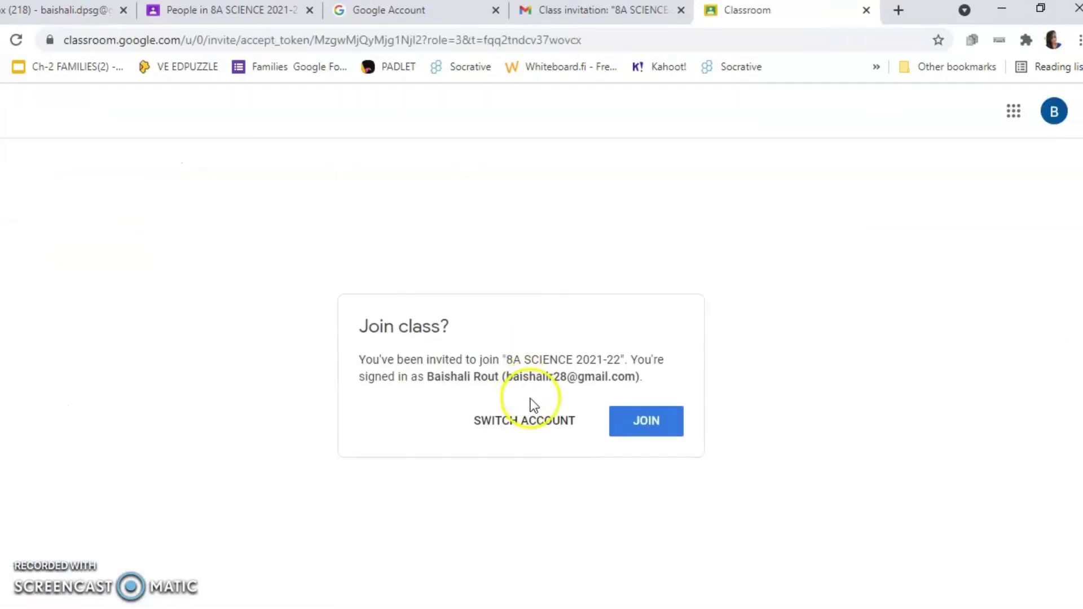
- Switch the Classroom invitation over to the invited student's account
{"action": "left_click", "coordinate": [531, 431]}
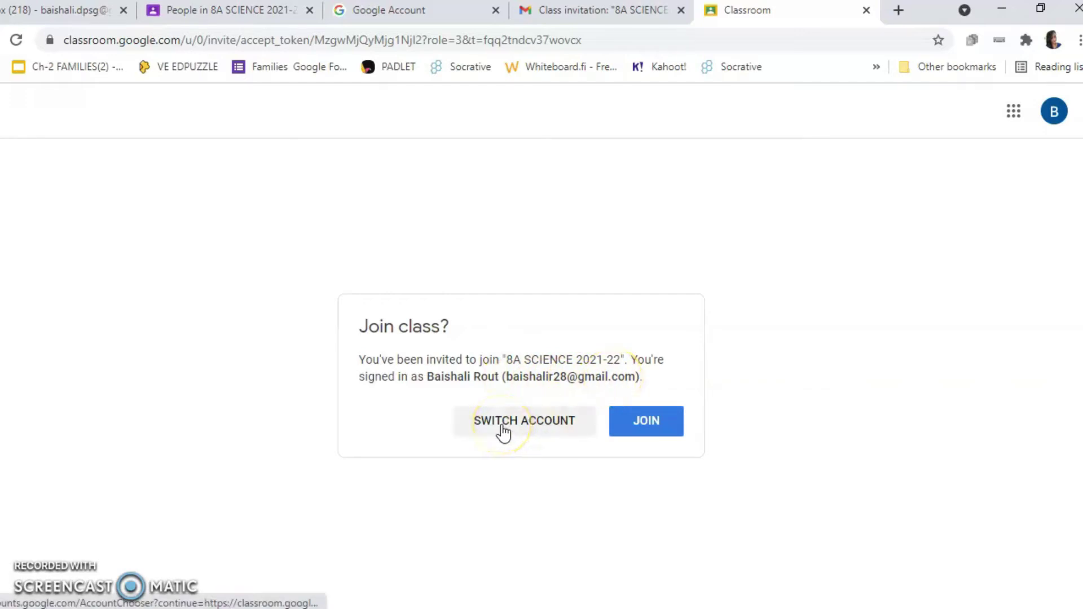
{"action": "left_click", "coordinate": [529, 424]}
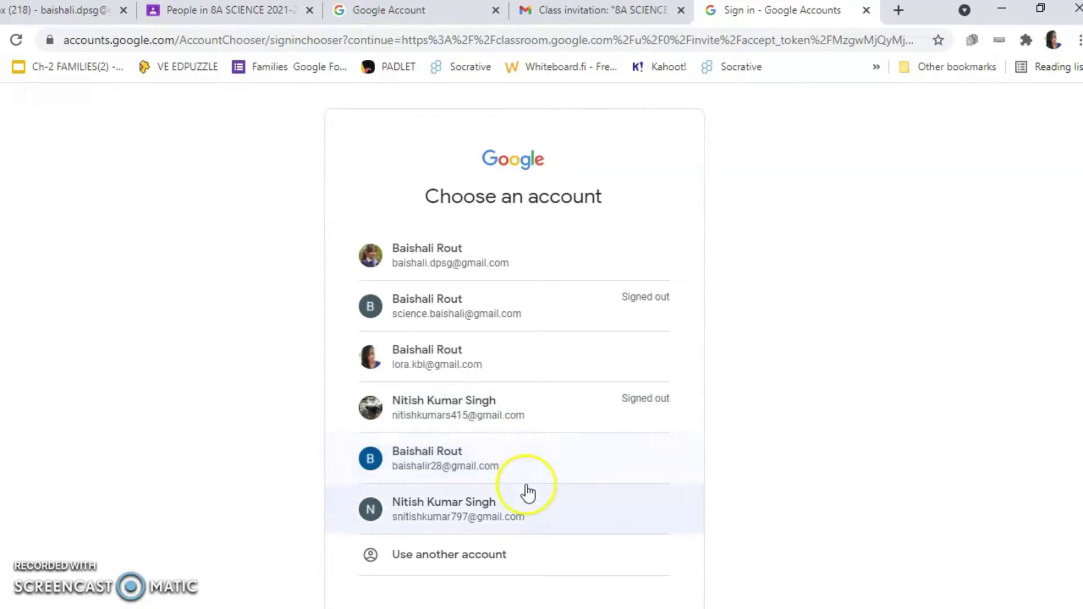
{"action": "left_click", "coordinate": [529, 507]}
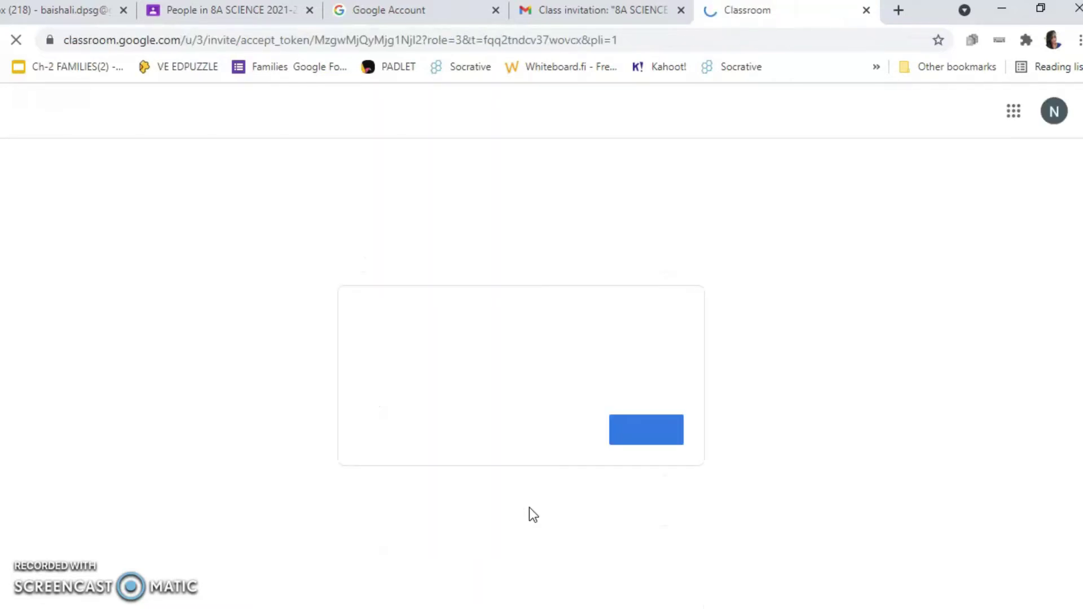
- Join the 8A SCIENCE 2021-22 class and continue into Google Classroom with the student's account
{"action": "left_click", "coordinate": [646, 430]}
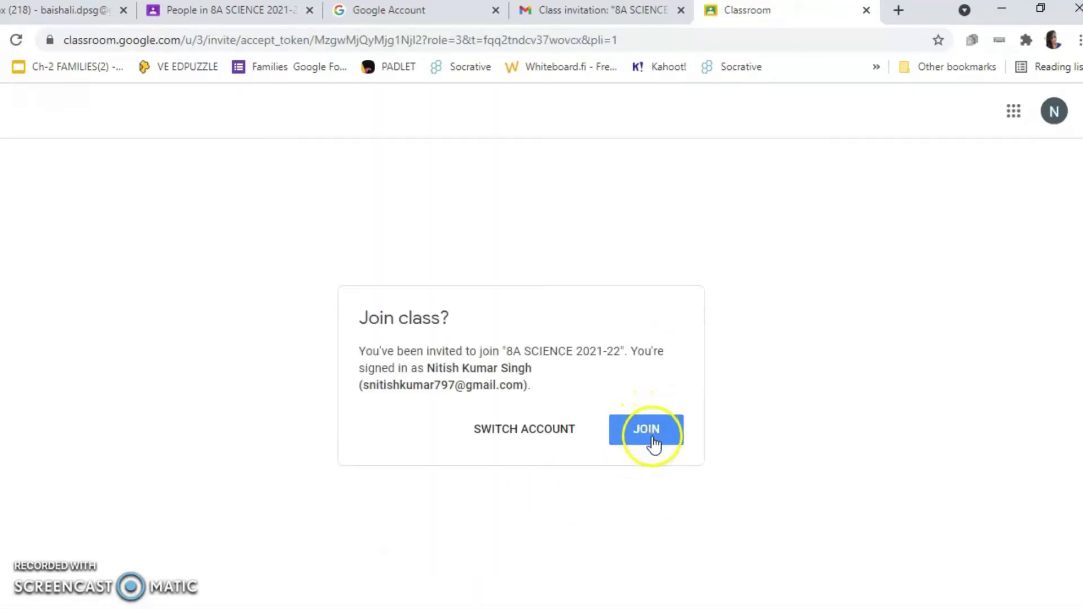
{"action": "left_click", "coordinate": [652, 435]}
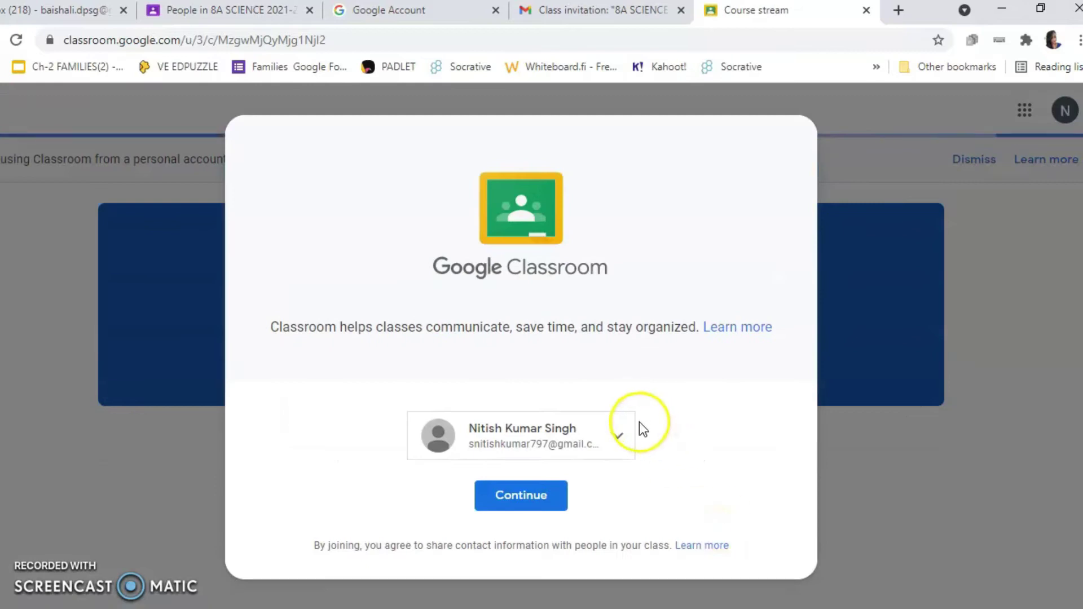
{"action": "left_click", "coordinate": [498, 500]}
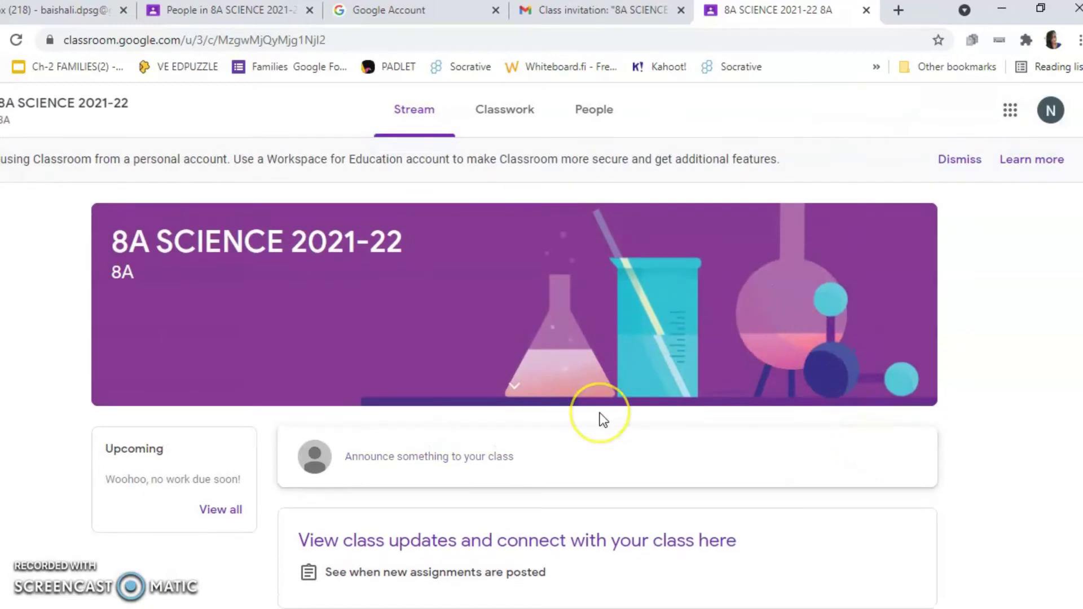
{"action": "scroll", "coordinate": [556, 440], "scroll_direction": "down", "scroll_amount": 1}
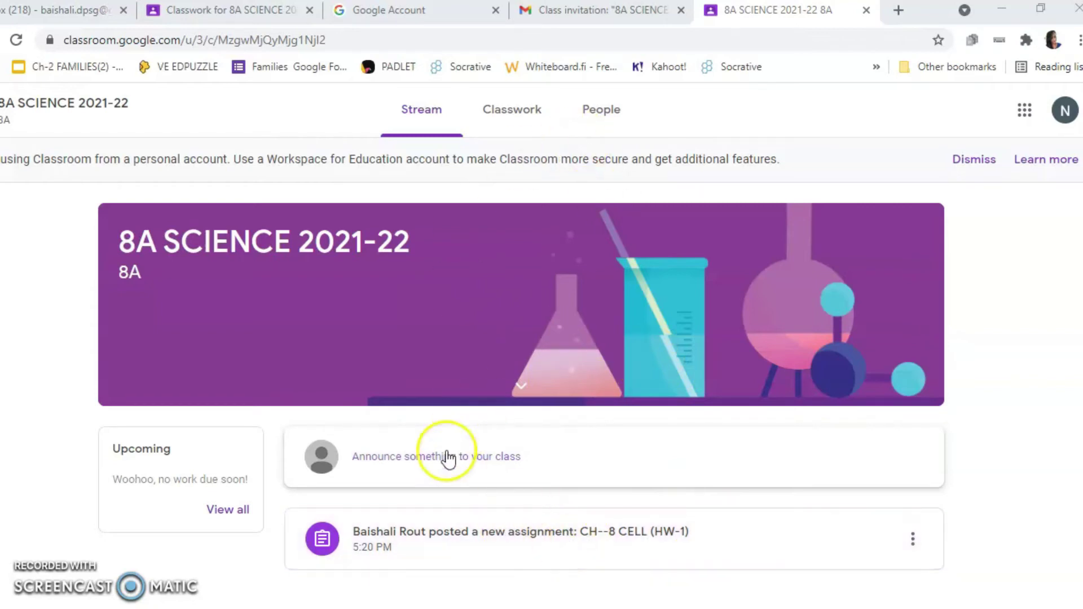
- Show the class's Classwork page and dismiss the tip about topic filters
{"action": "left_click", "coordinate": [513, 108]}
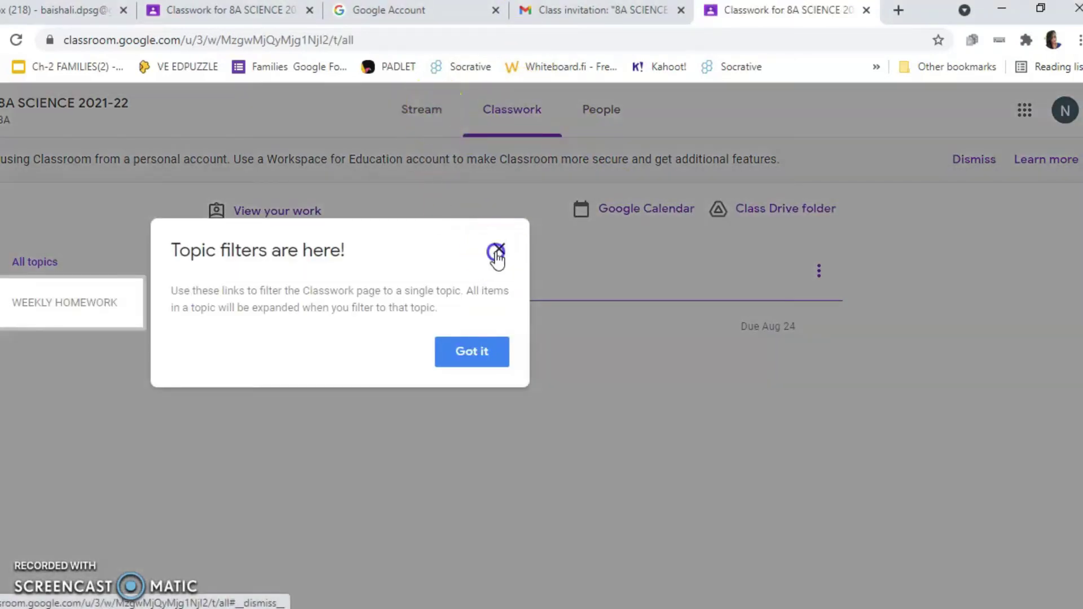
{"action": "left_click", "coordinate": [497, 250]}
{"action": "left_click", "coordinate": [405, 132]}
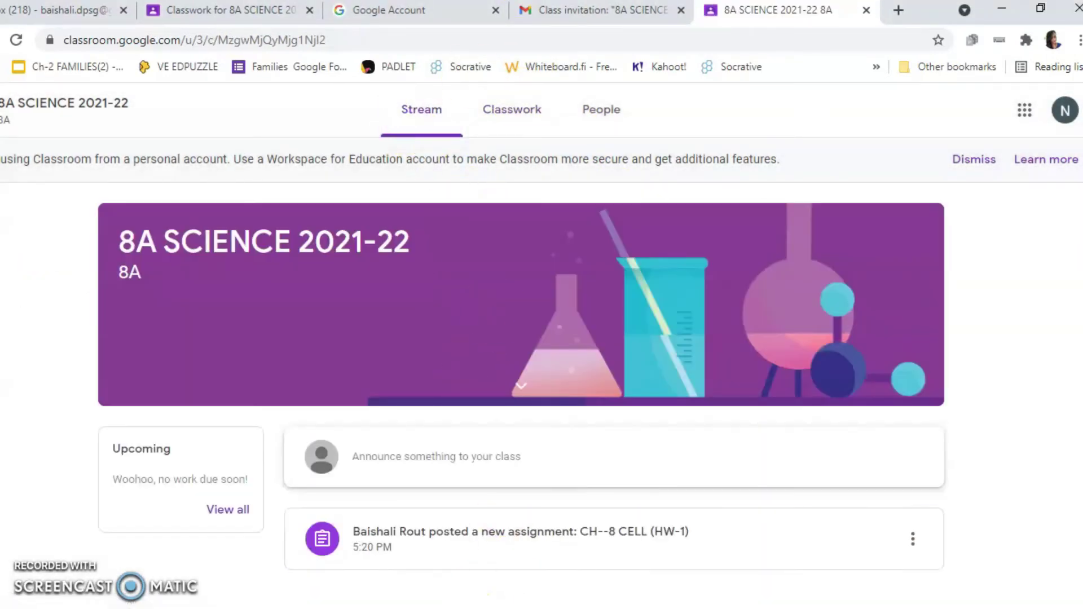
{"action": "left_click", "coordinate": [507, 109]}
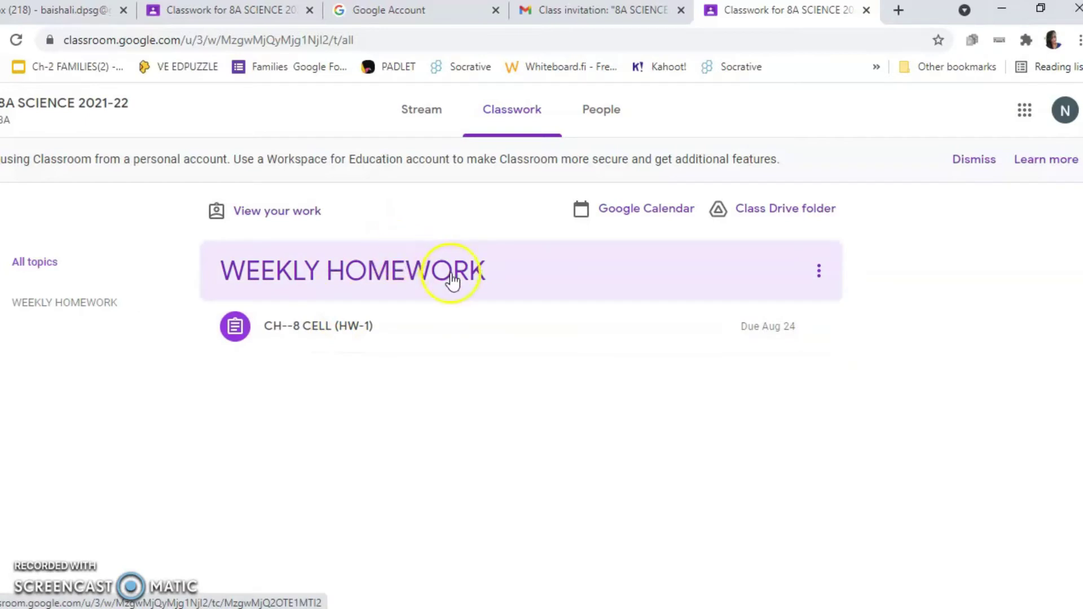
- Open the full CH--8 CELL (HW-1) assignment under WEEKLY HOMEWORK and dismiss the tip about adding files
{"action": "left_click", "coordinate": [305, 333]}
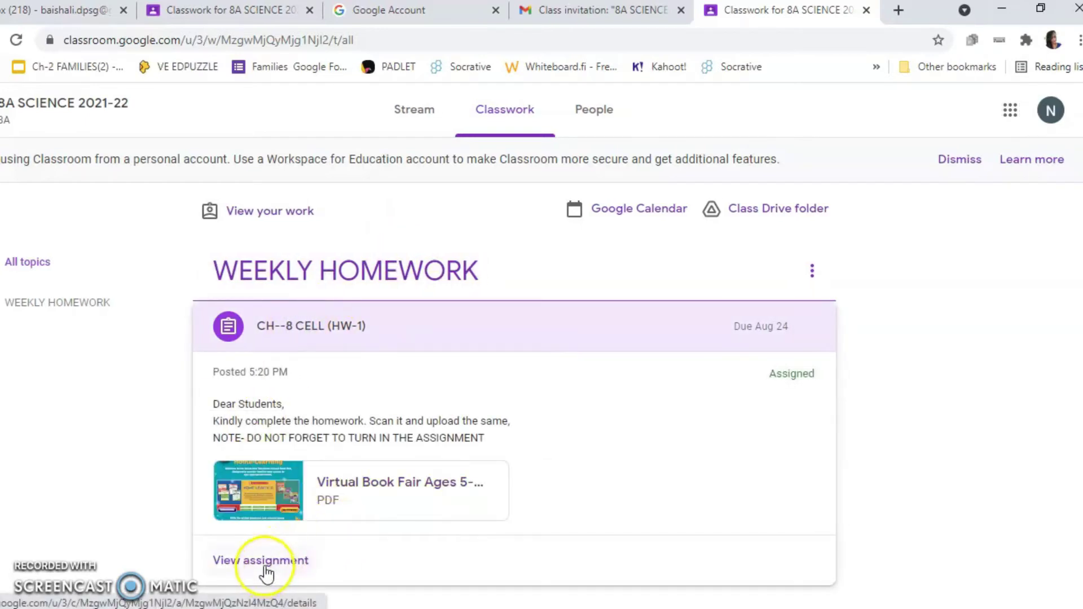
{"action": "left_click", "coordinate": [265, 571]}
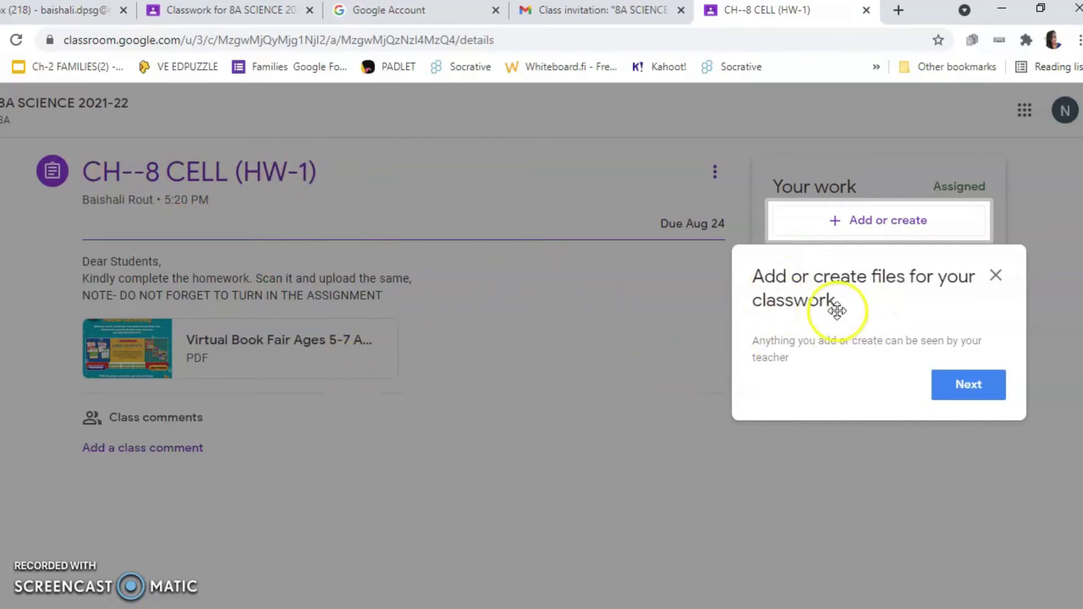
{"action": "left_click", "coordinate": [638, 502]}
{"action": "left_click", "coordinate": [995, 278]}
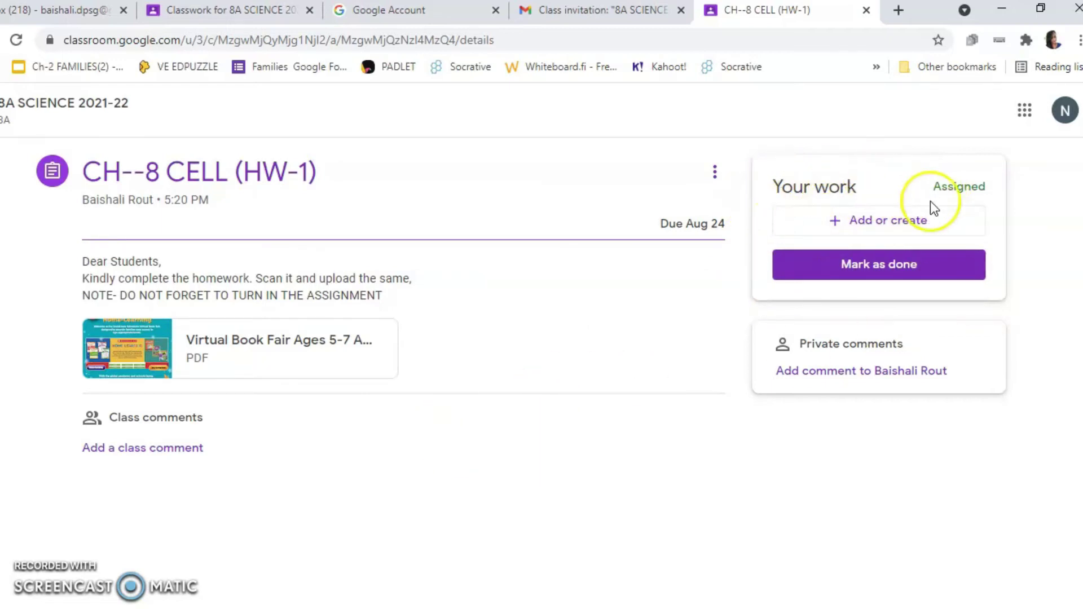
- Upload the PDF "Science class 8 Homework-3" from the Downloads folder as the work for this assignment
{"action": "left_click", "coordinate": [883, 222]}
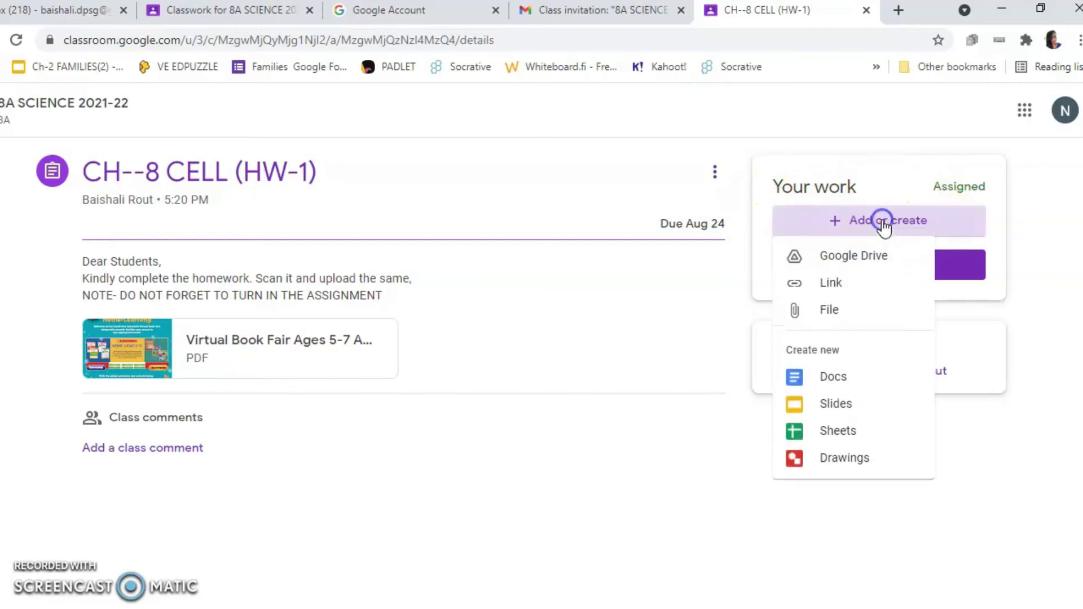
{"action": "left_click", "coordinate": [837, 323]}
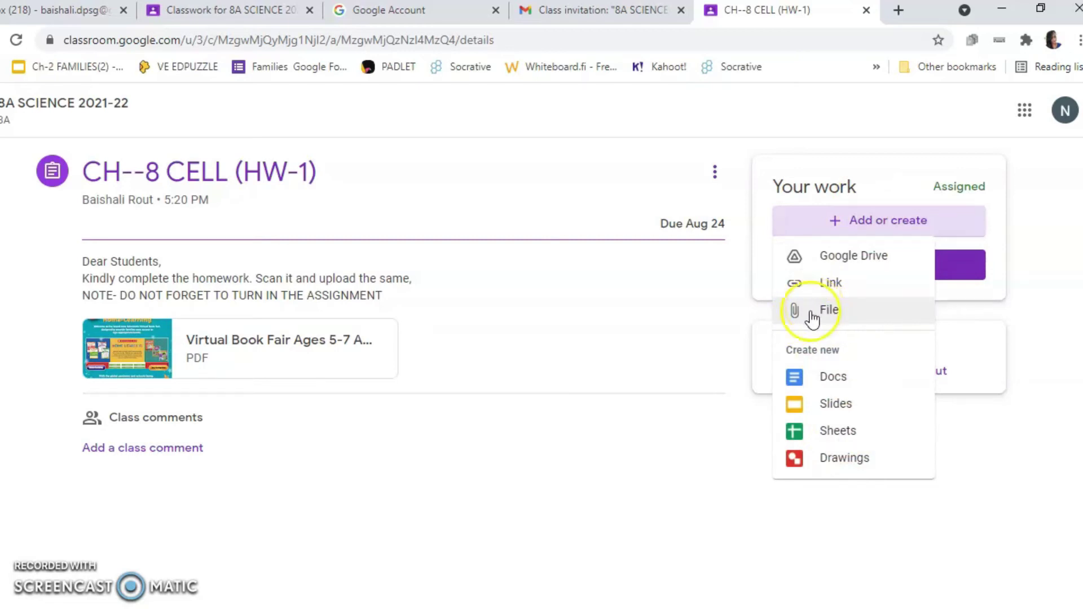
{"action": "left_click", "coordinate": [840, 310]}
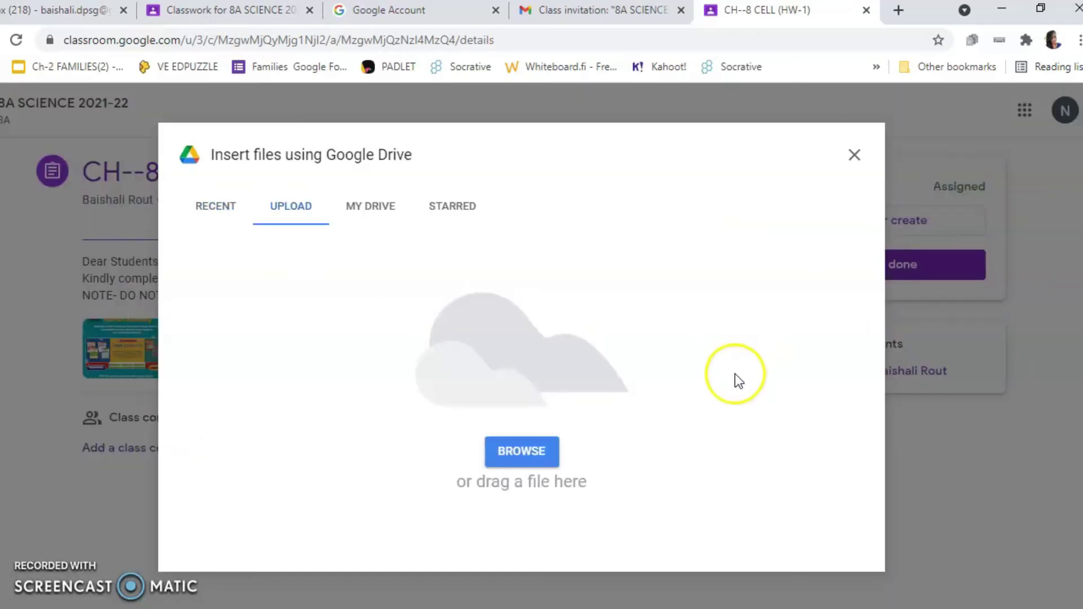
{"action": "left_click", "coordinate": [520, 458]}
{"action": "left_click", "coordinate": [79, 167]}
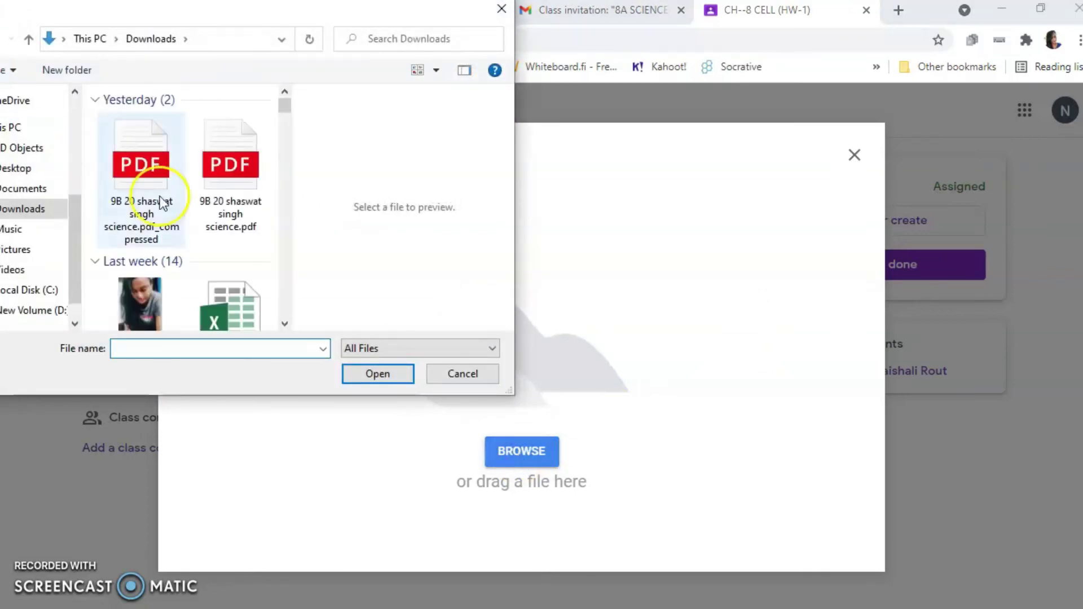
{"action": "scroll", "coordinate": [204, 236], "scroll_direction": "down", "scroll_amount": 10}
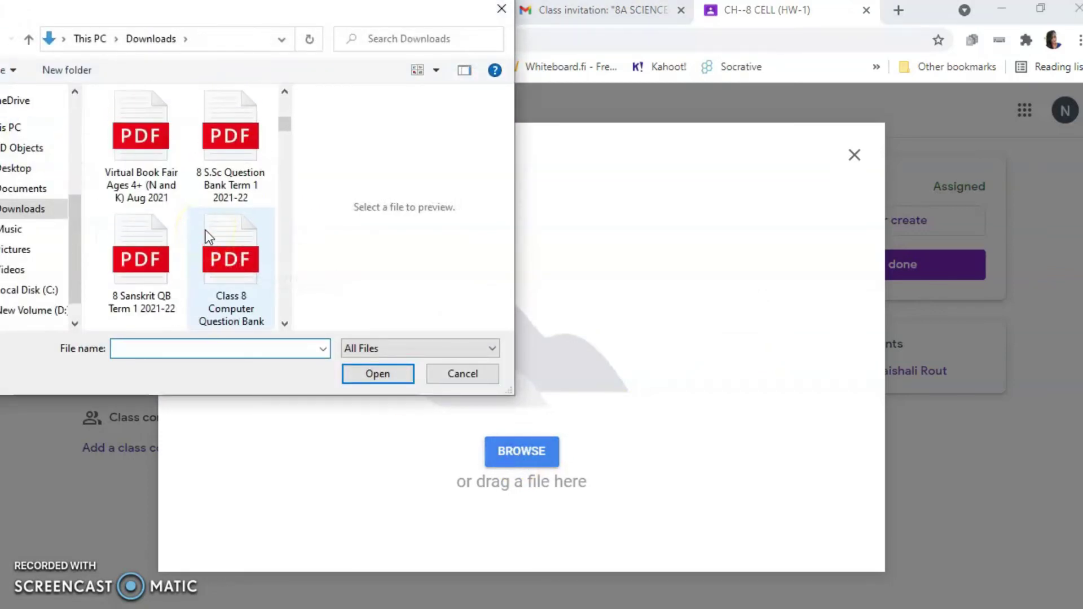
{"action": "scroll", "coordinate": [205, 236], "scroll_direction": "down", "scroll_amount": 10}
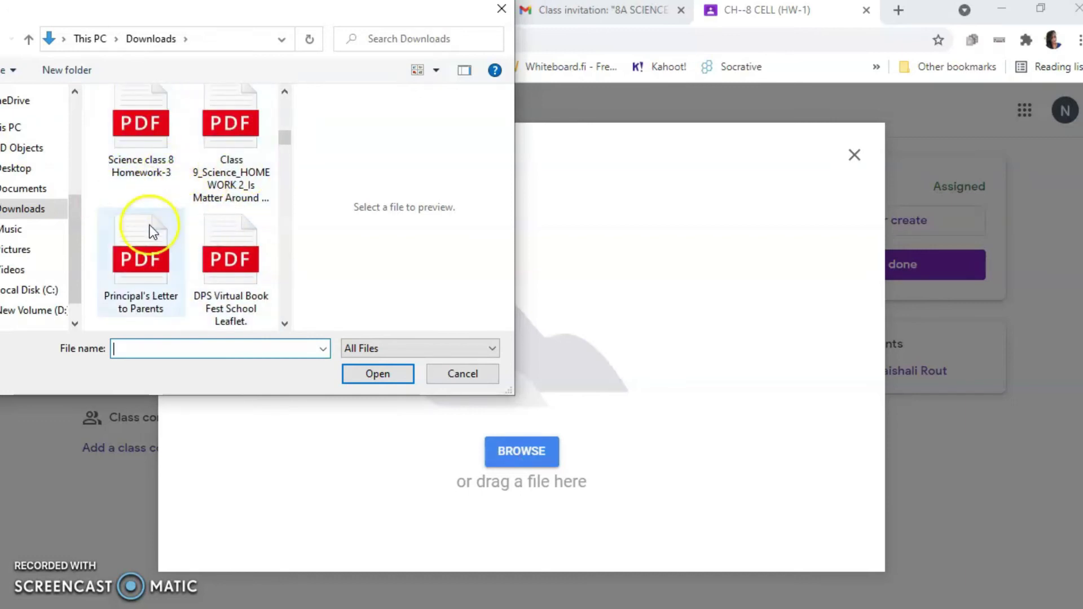
{"action": "left_click", "coordinate": [131, 140]}
{"action": "left_click", "coordinate": [356, 374]}
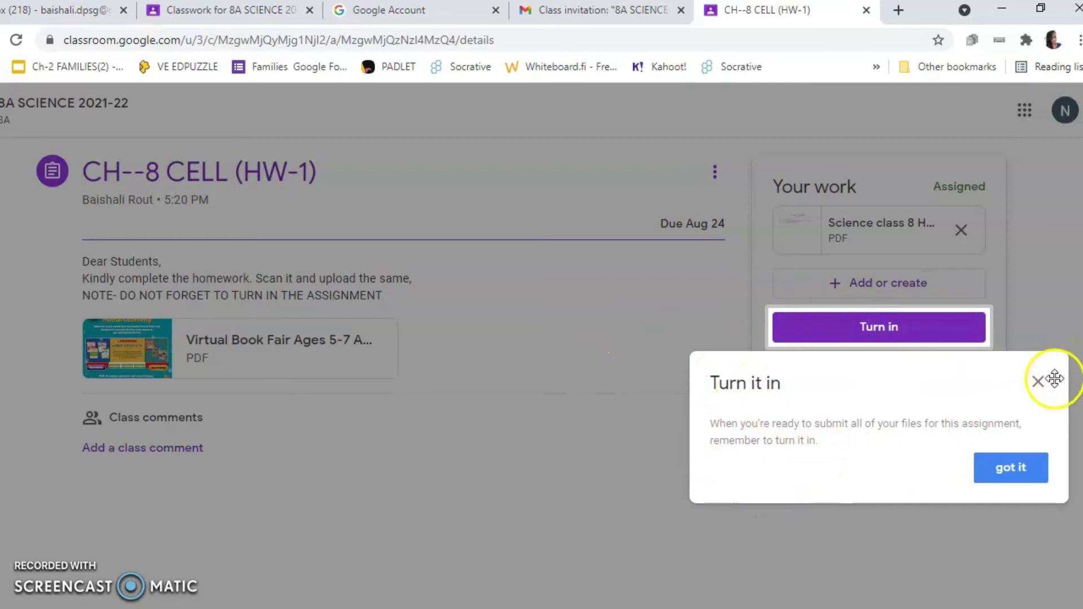
- Dismiss the turn-in tip and turn in the attached homework for CH--8 CELL (HW-1)
{"action": "left_click", "coordinate": [1038, 382]}
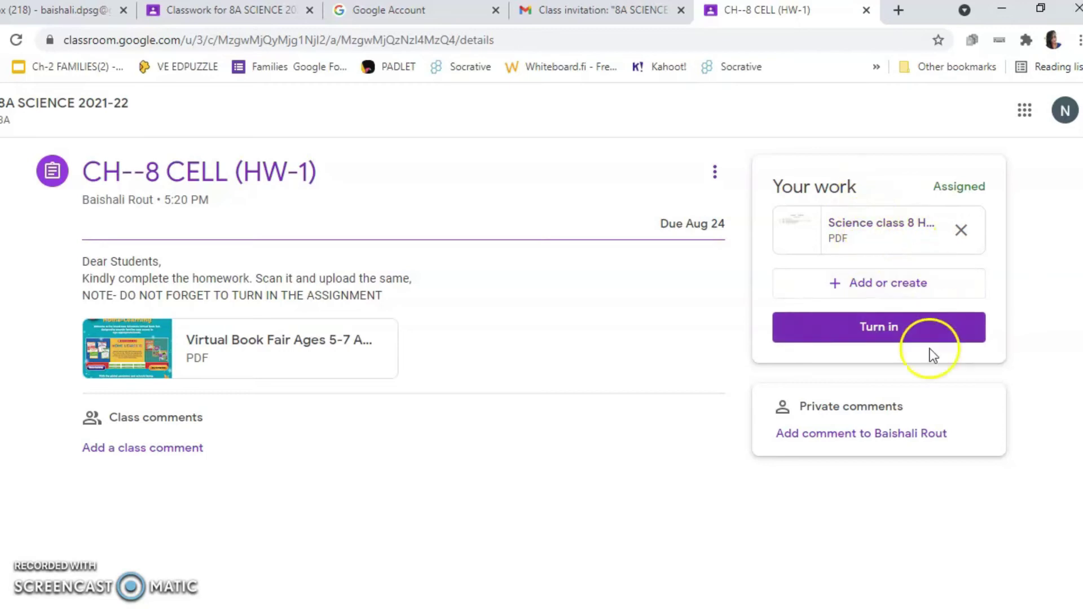
{"action": "left_click", "coordinate": [870, 322]}
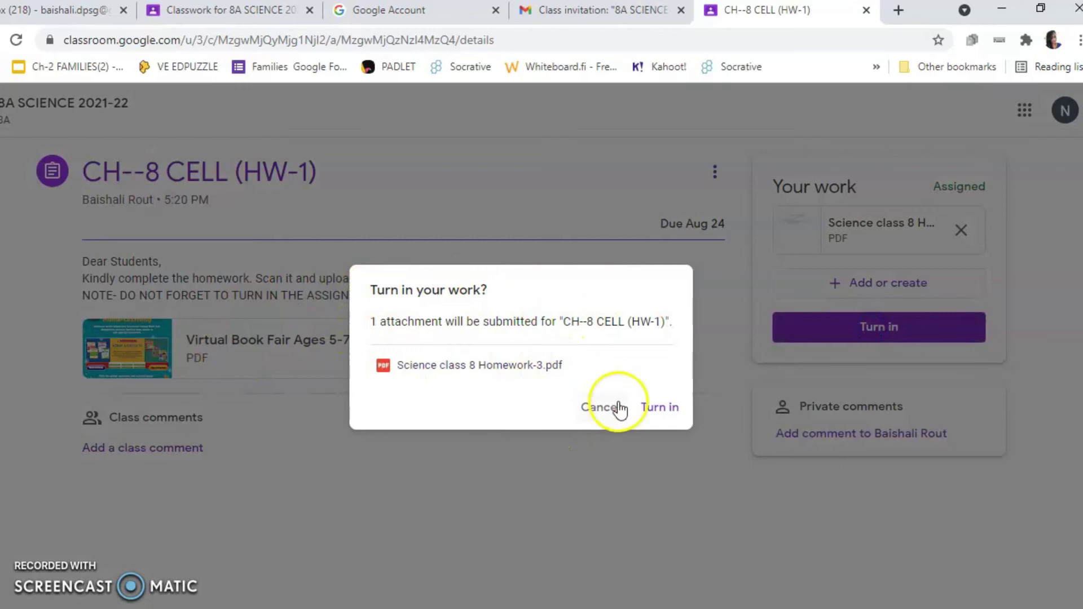
{"action": "left_click", "coordinate": [652, 408]}
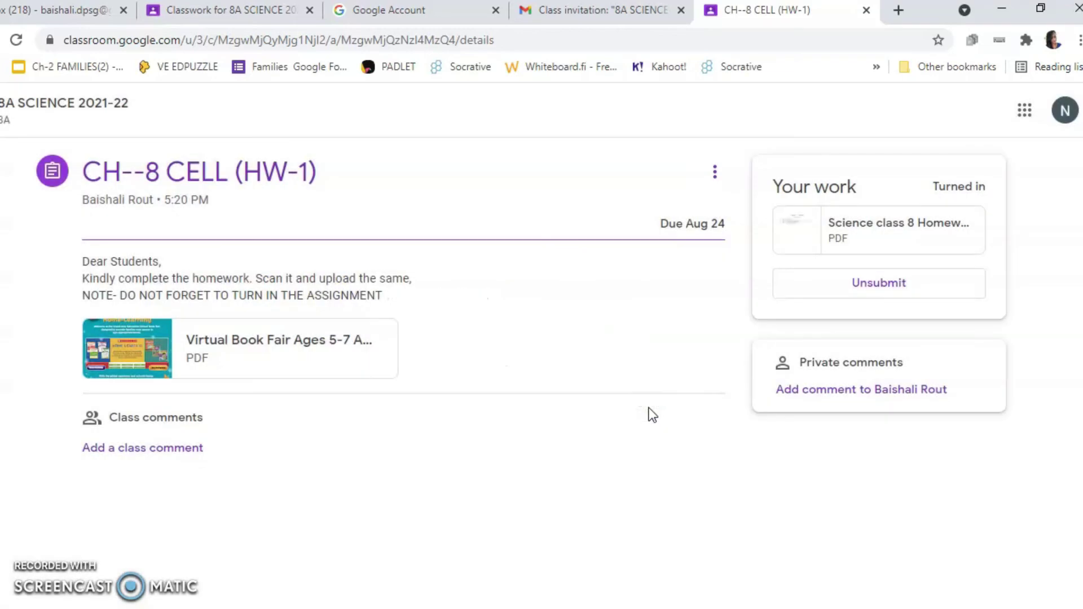
- Return to the 8A SCIENCE 2021-22 class, reopen the CH--8 CELL (HW-1) assignment and unsubmit the turned-in work
{"action": "left_click", "coordinate": [727, 391]}
{"action": "left_click", "coordinate": [61, 300]}
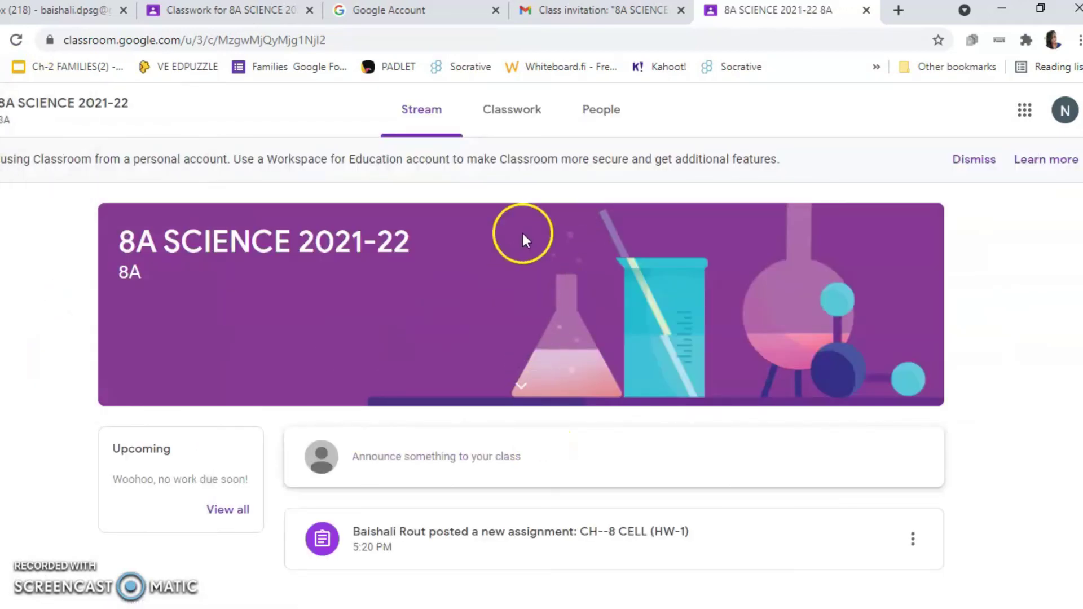
{"action": "left_click", "coordinate": [533, 123]}
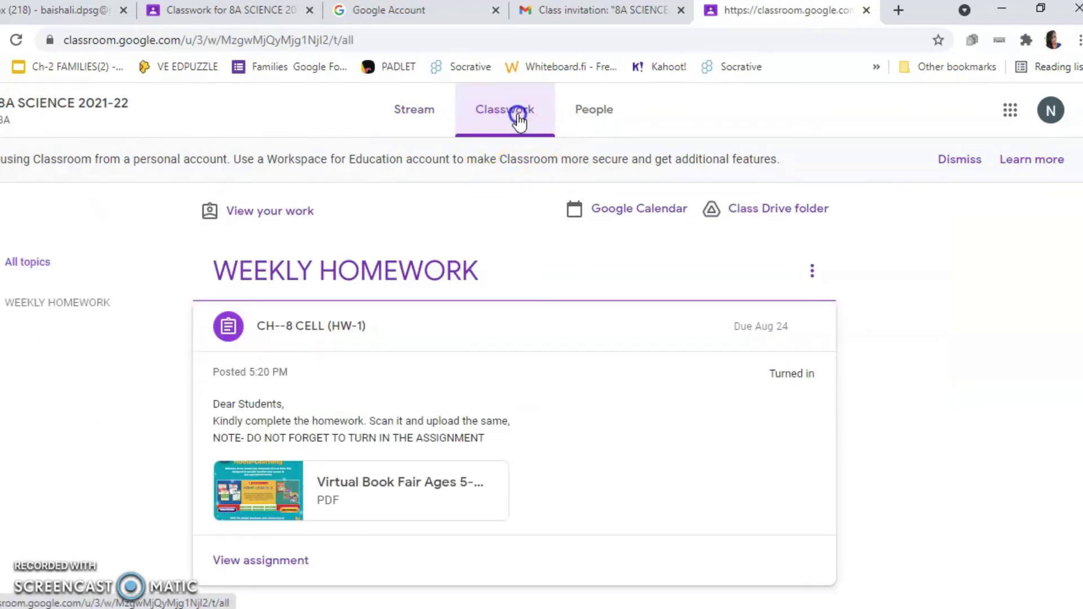
{"action": "left_click", "coordinate": [265, 556]}
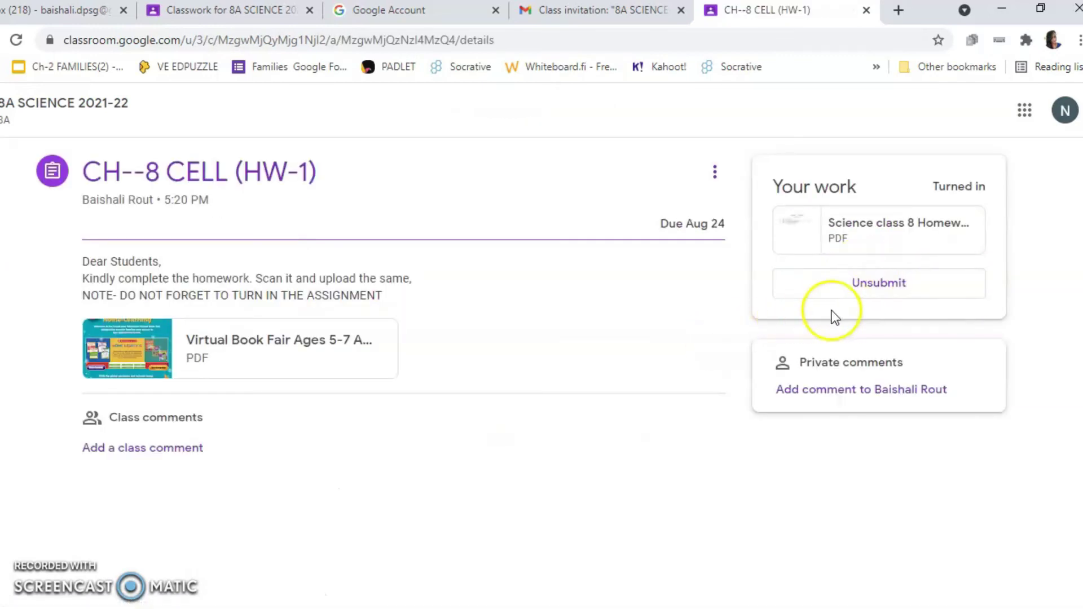
{"action": "left_click", "coordinate": [881, 283]}
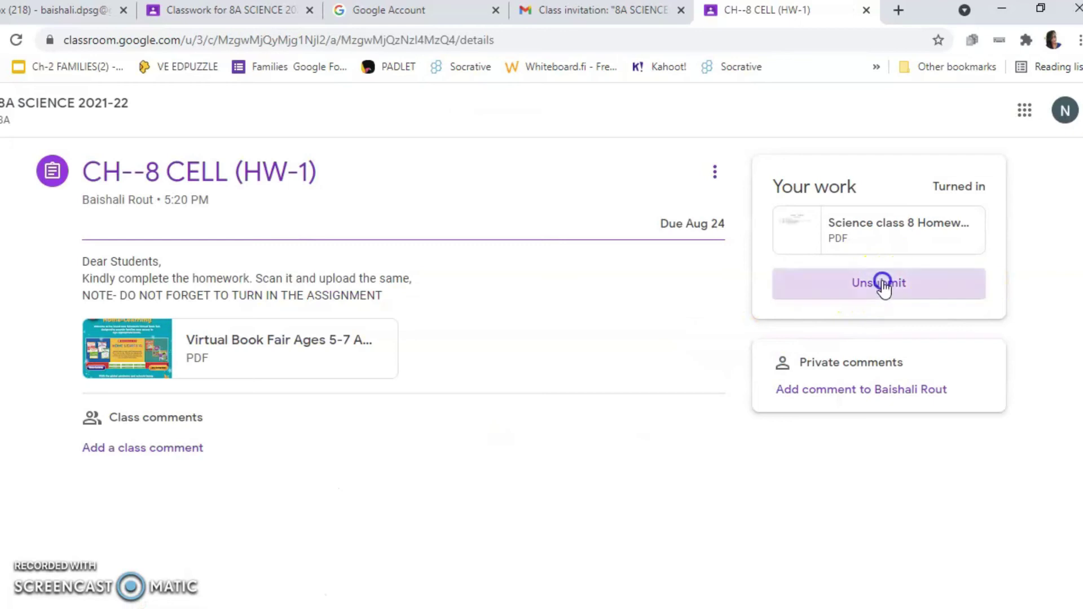
{"action": "left_click", "coordinate": [606, 401]}
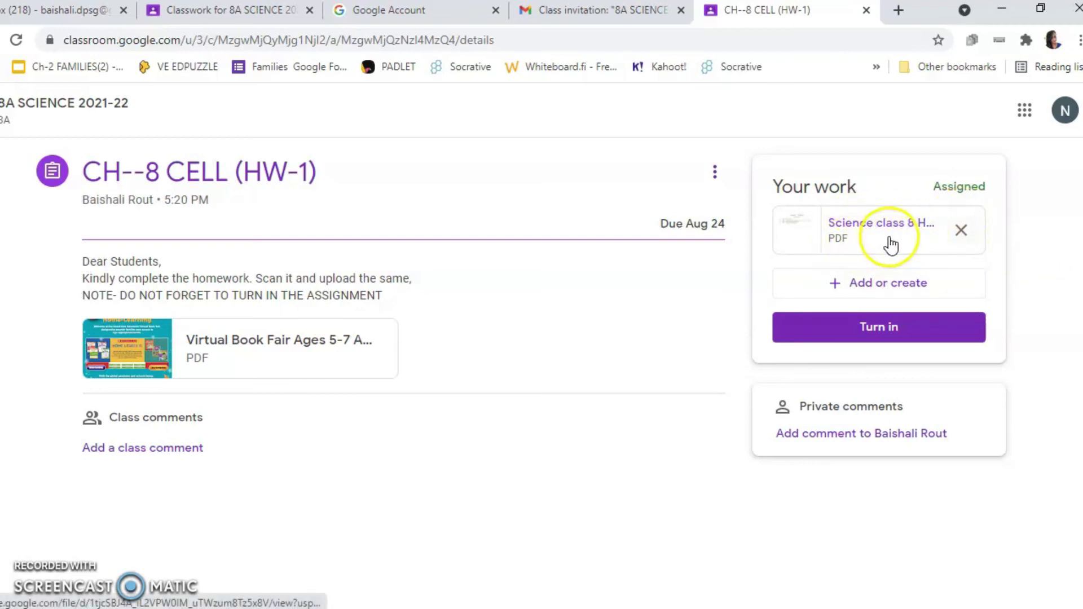
- Replace the attached homework PDF with the 8_ART_INTEGRATED_PROJECT PDF uploaded from the Downloads folder
{"action": "left_click", "coordinate": [961, 231]}
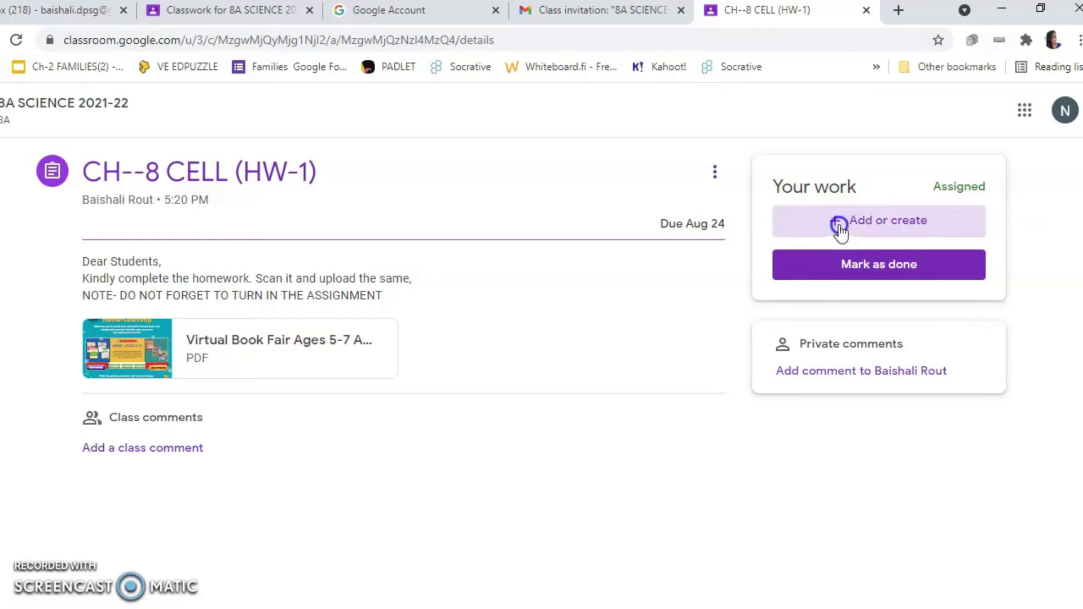
{"action": "left_click", "coordinate": [839, 227]}
{"action": "left_click", "coordinate": [833, 312]}
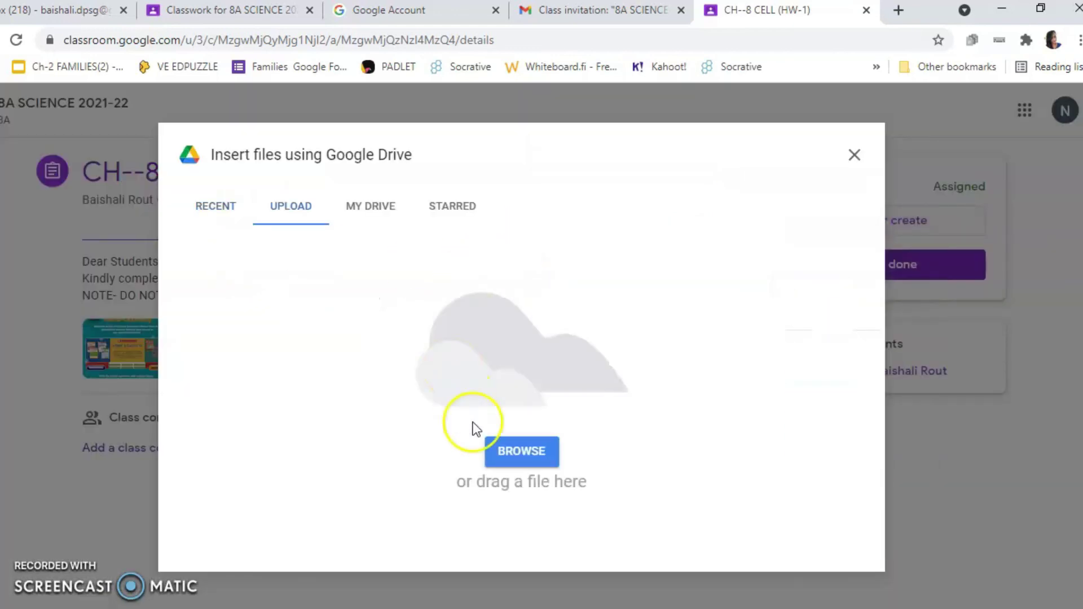
{"action": "left_click", "coordinate": [496, 458]}
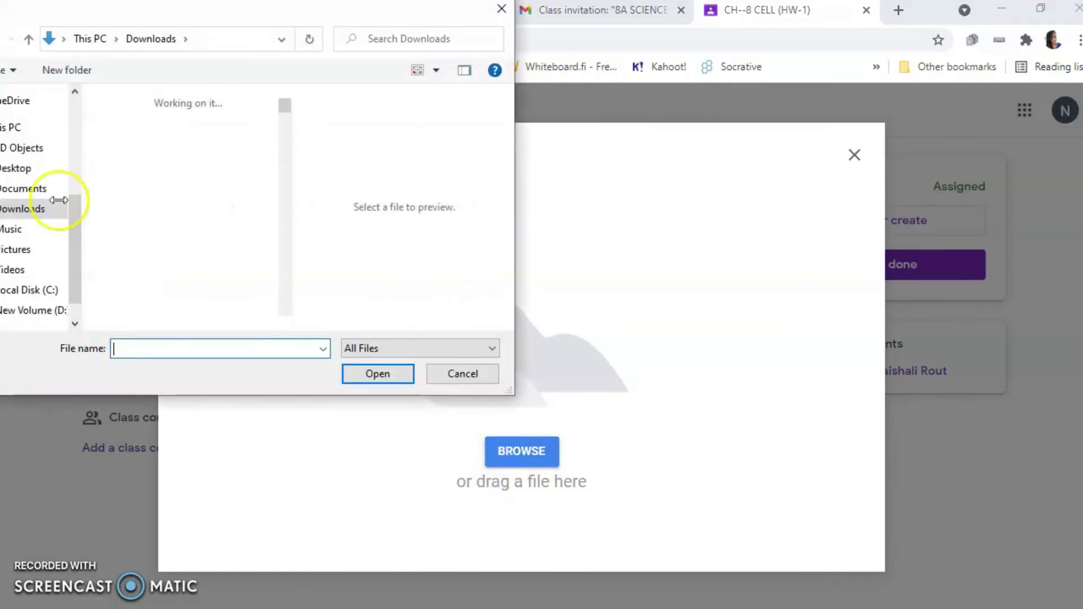
{"action": "scroll", "coordinate": [166, 244], "scroll_direction": "down", "scroll_amount": 3}
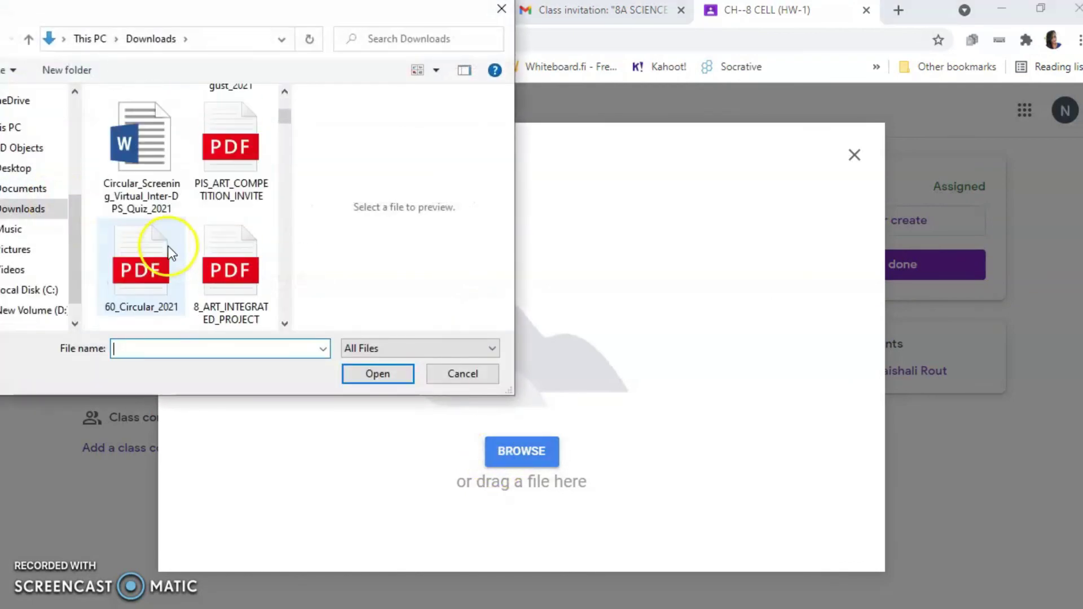
{"action": "left_click", "coordinate": [206, 286]}
{"action": "left_click", "coordinate": [377, 373]}
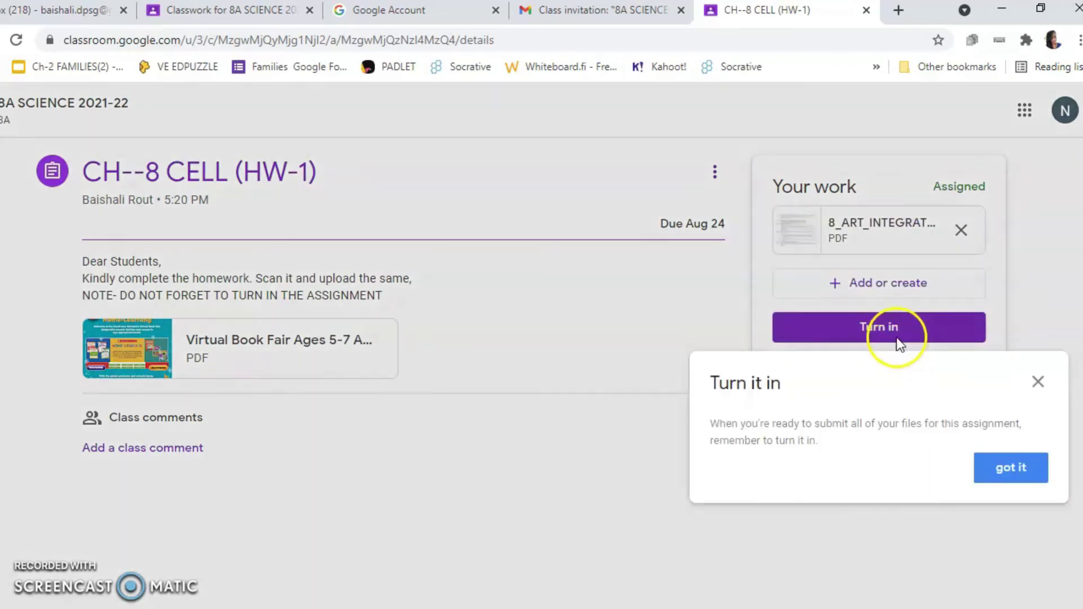
- Dismiss the turn-in tip and turn in the replacement PDF for CH--8 CELL (HW-1)
{"action": "left_click", "coordinate": [989, 468]}
{"action": "left_click", "coordinate": [841, 337]}
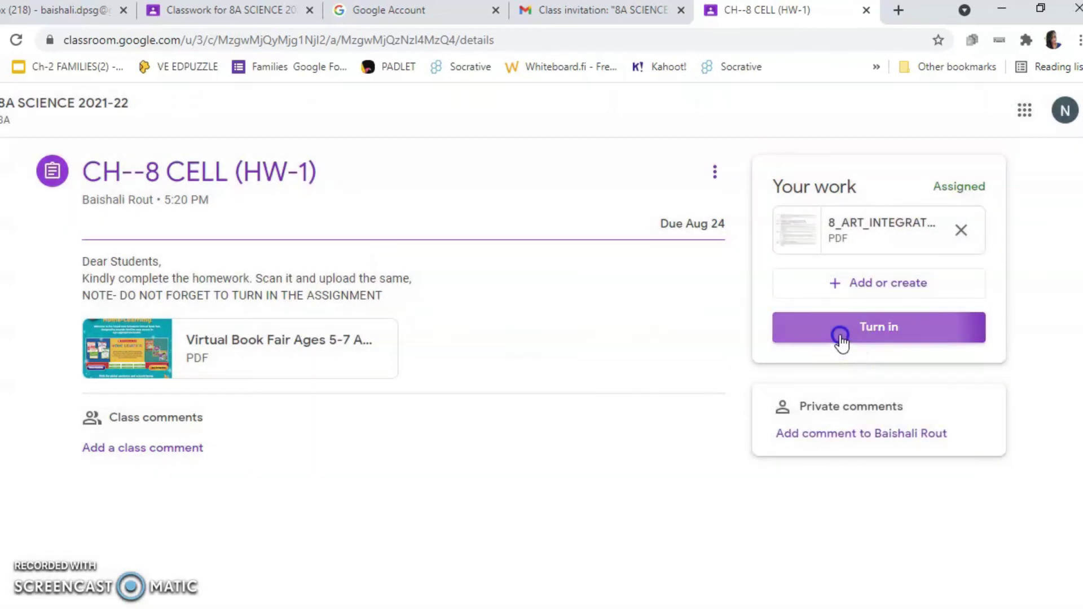
{"action": "left_click", "coordinate": [640, 402]}
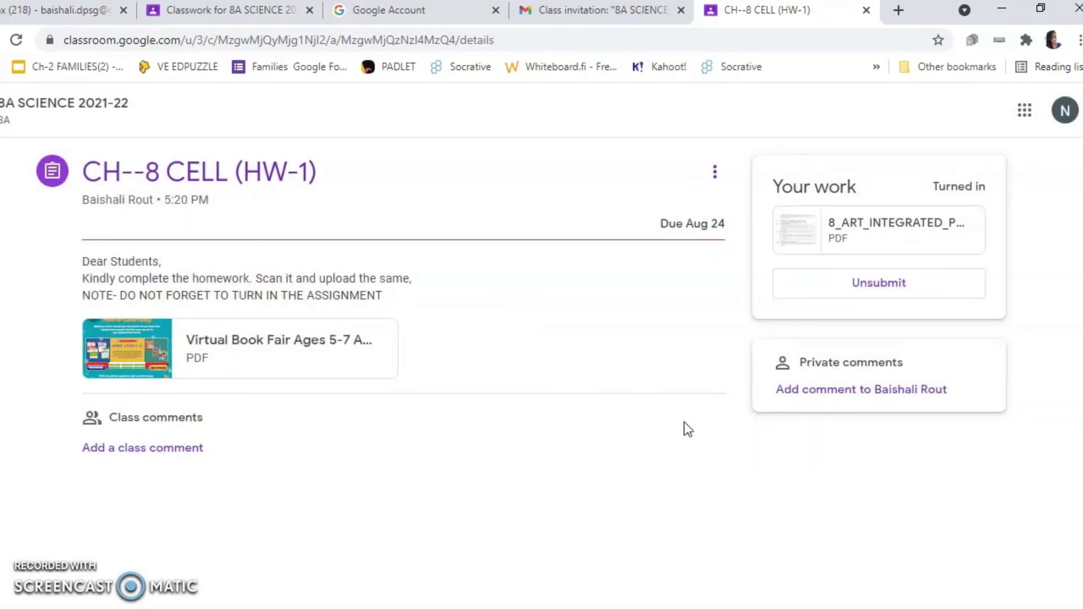
{"action": "left_click", "coordinate": [764, 402]}
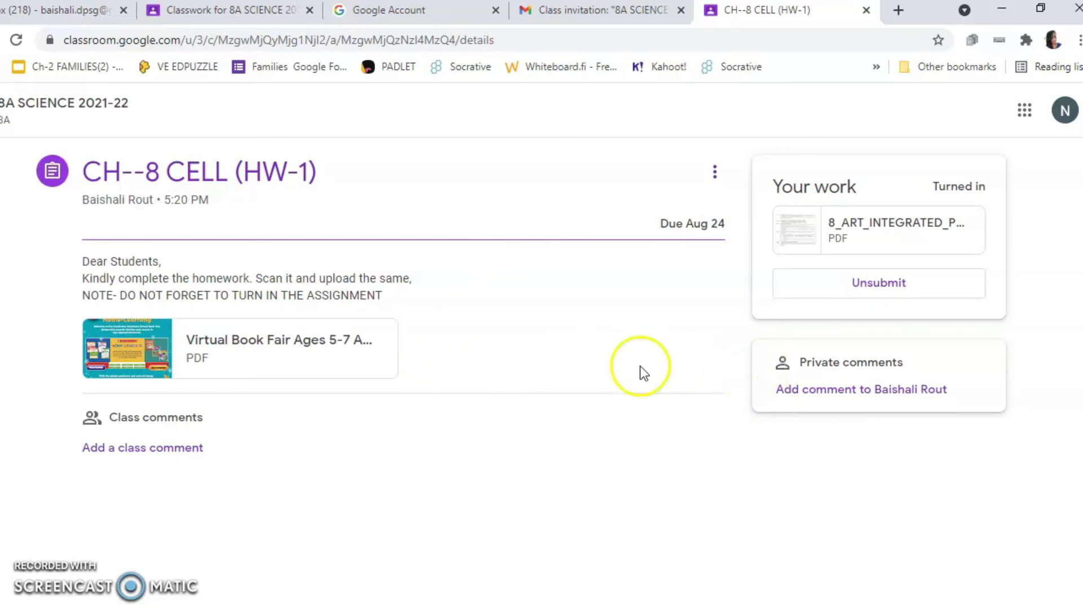
{"action": "left_click", "coordinate": [72, 607]}
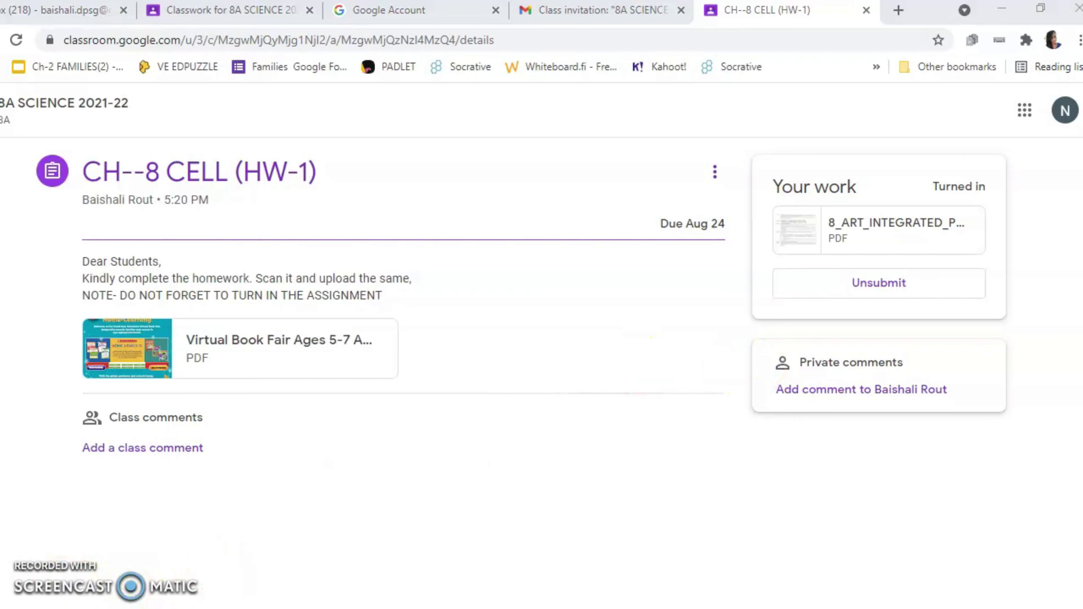